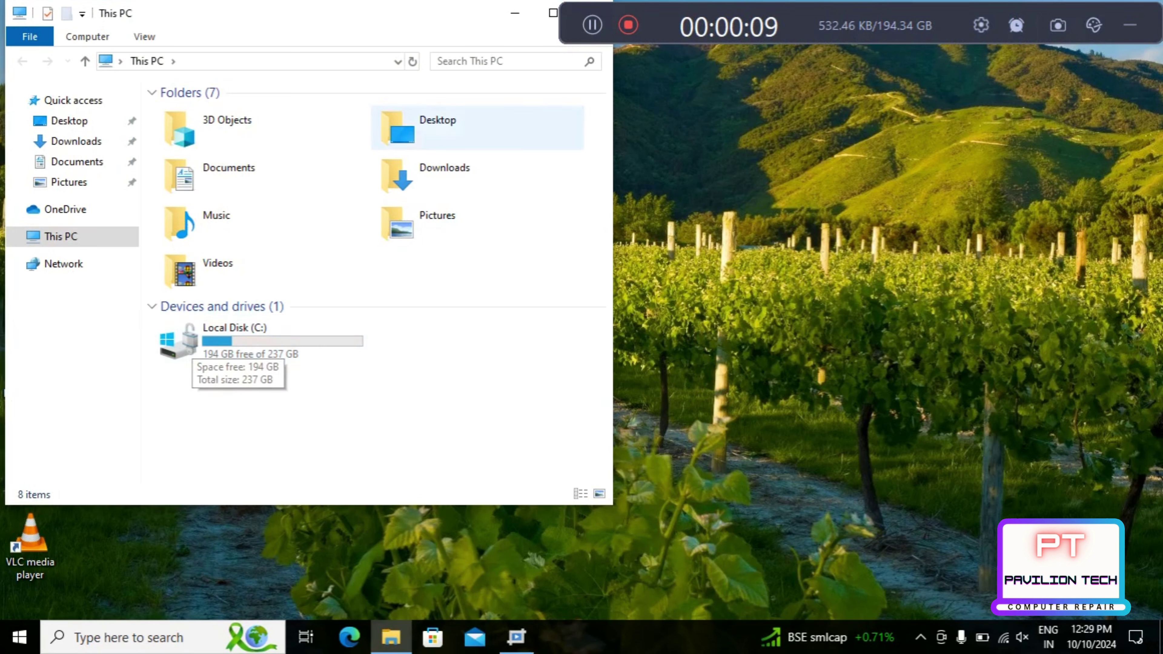
Minimize the This PC window and open the Bitlocker note from the desktop, enlarged so that all its instructions are readable
left_click(514, 13)
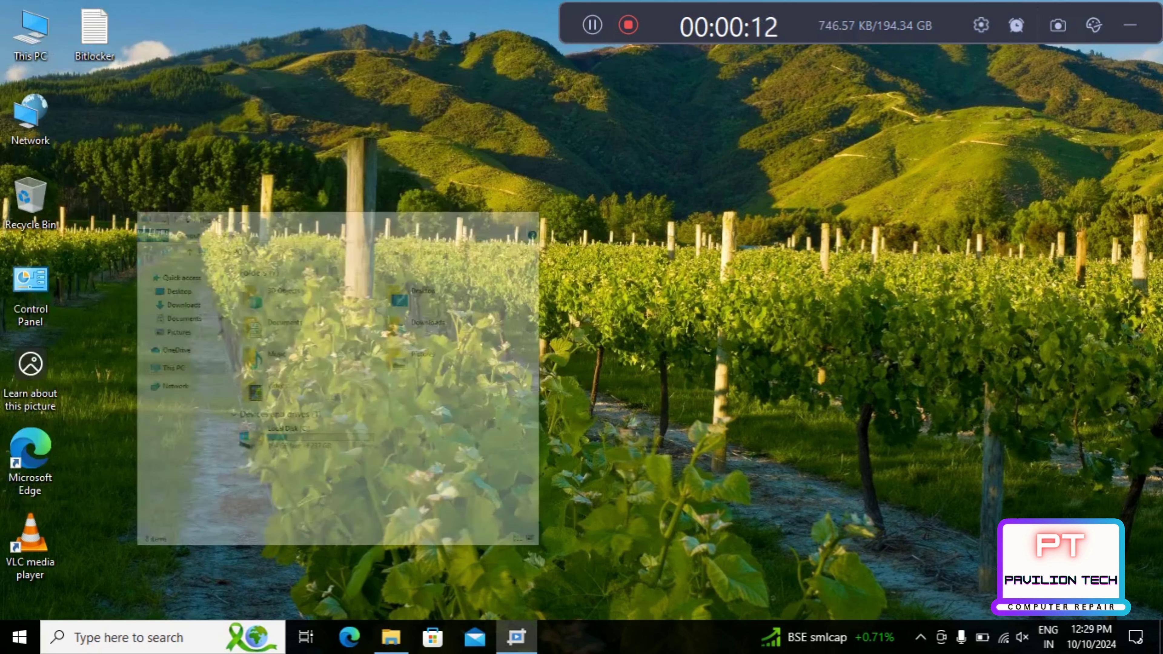
double_click(95, 32)
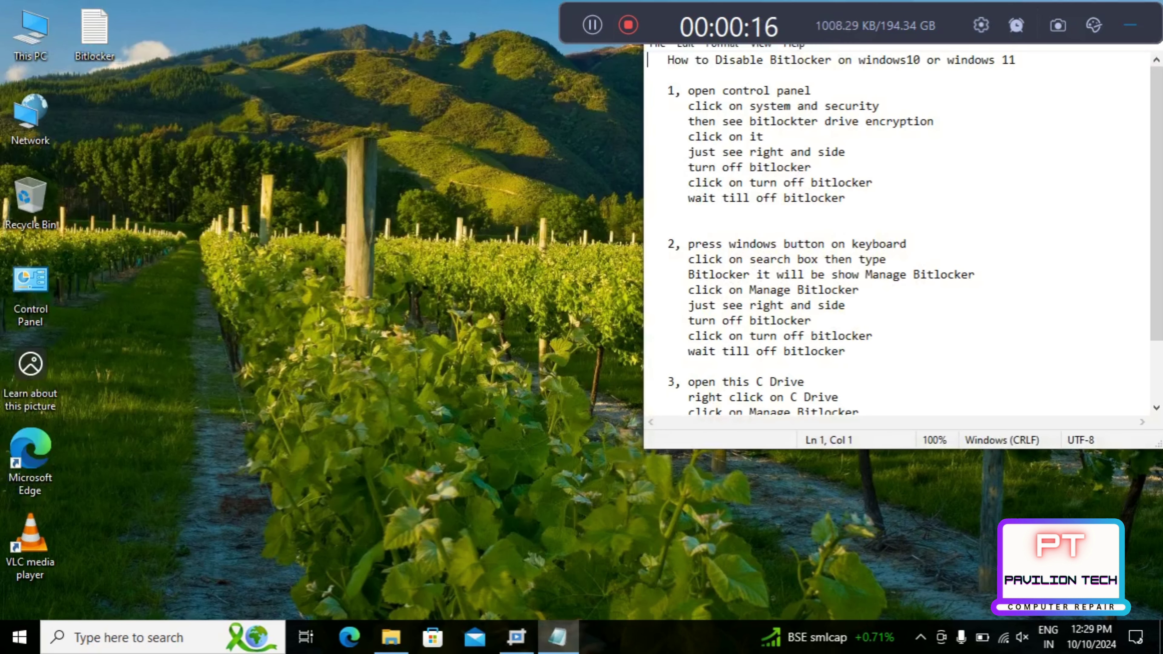
double_click(990, 449)
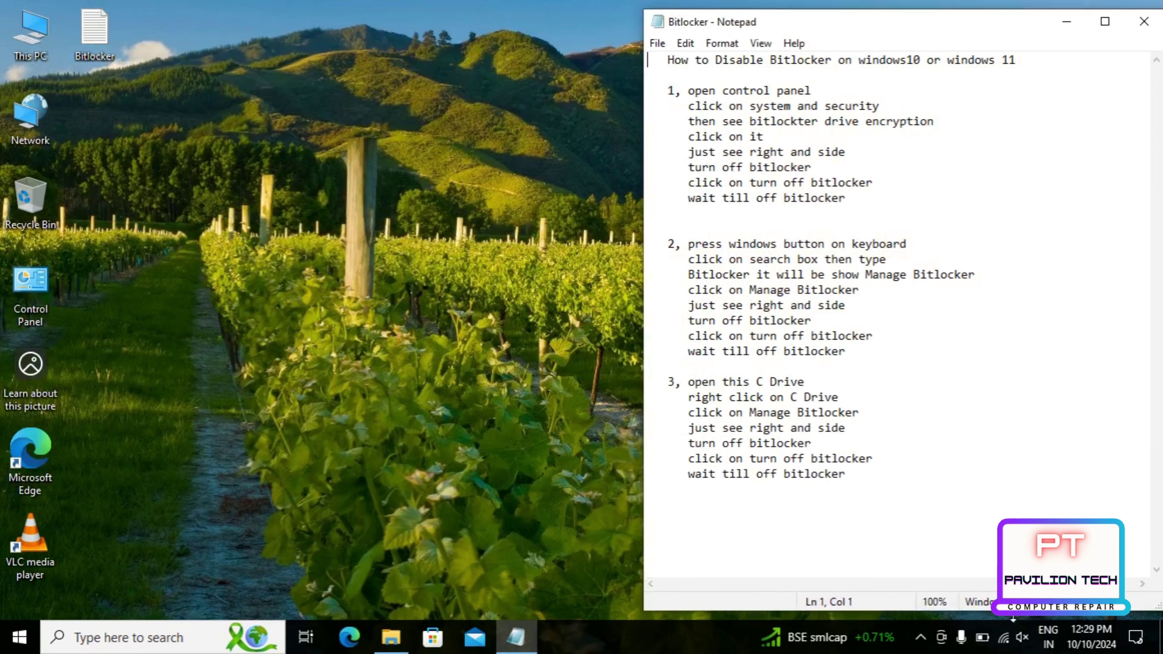
left_click_drag(668, 51, 1016, 51)
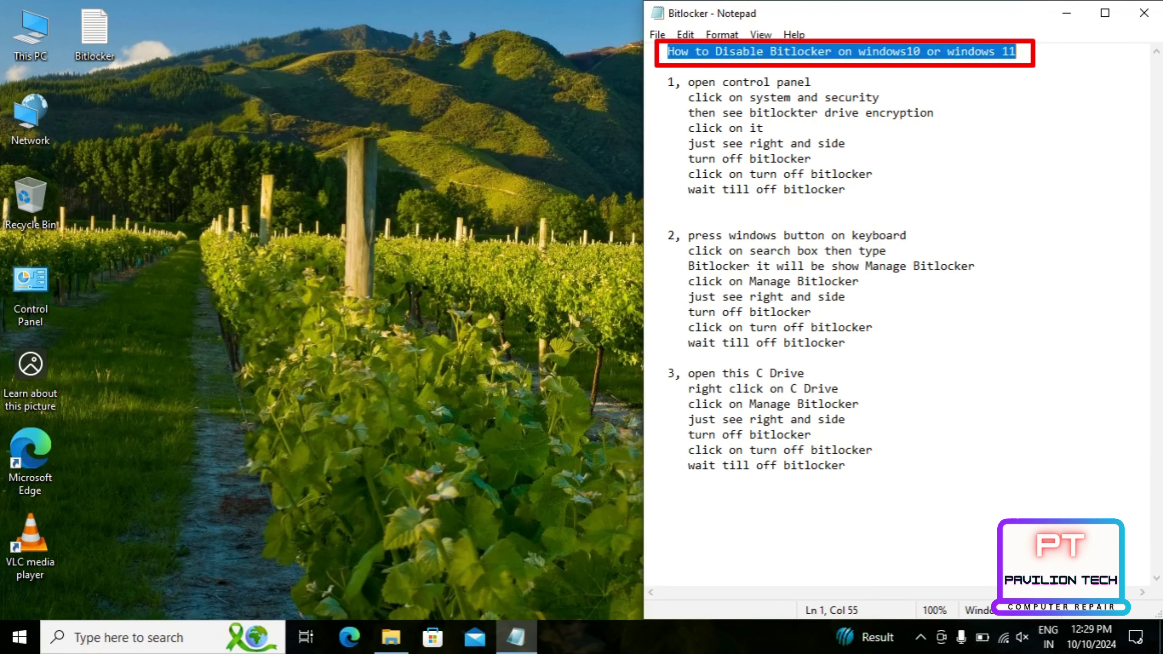
left_click(879, 97)
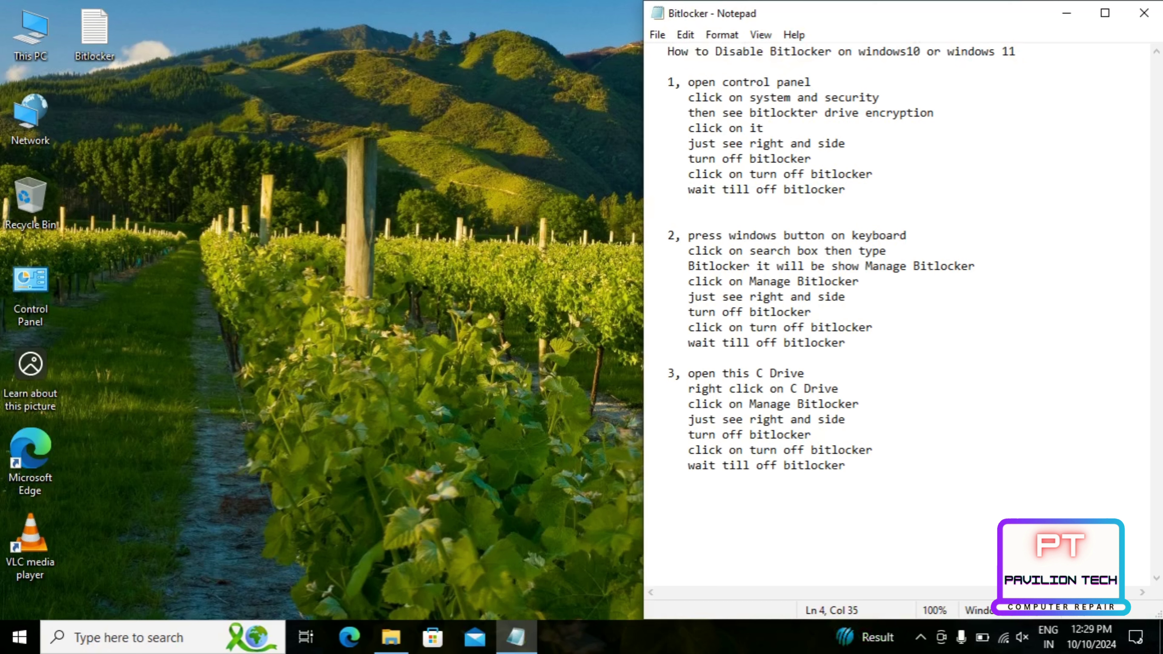
Follow the note's first method to open BitLocker Drive Encryption under System and Security in Control Panel
left_click_drag(818, 82, 688, 82)
left_click(681, 112)
double_click(30, 293)
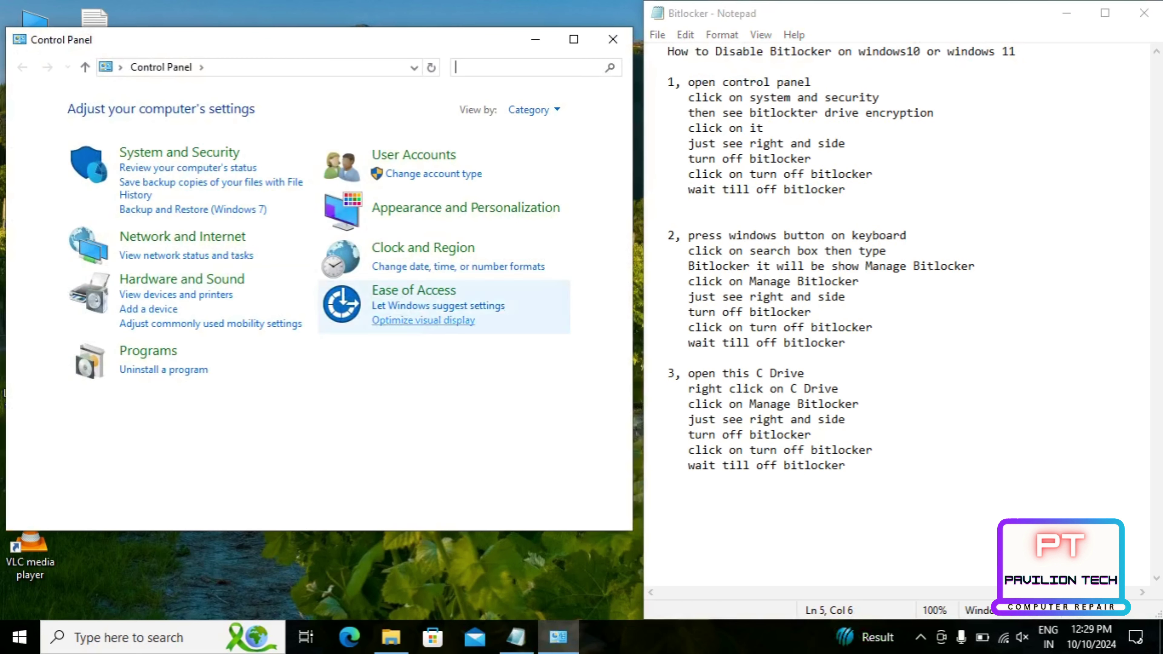
left_click_drag(688, 98, 880, 98)
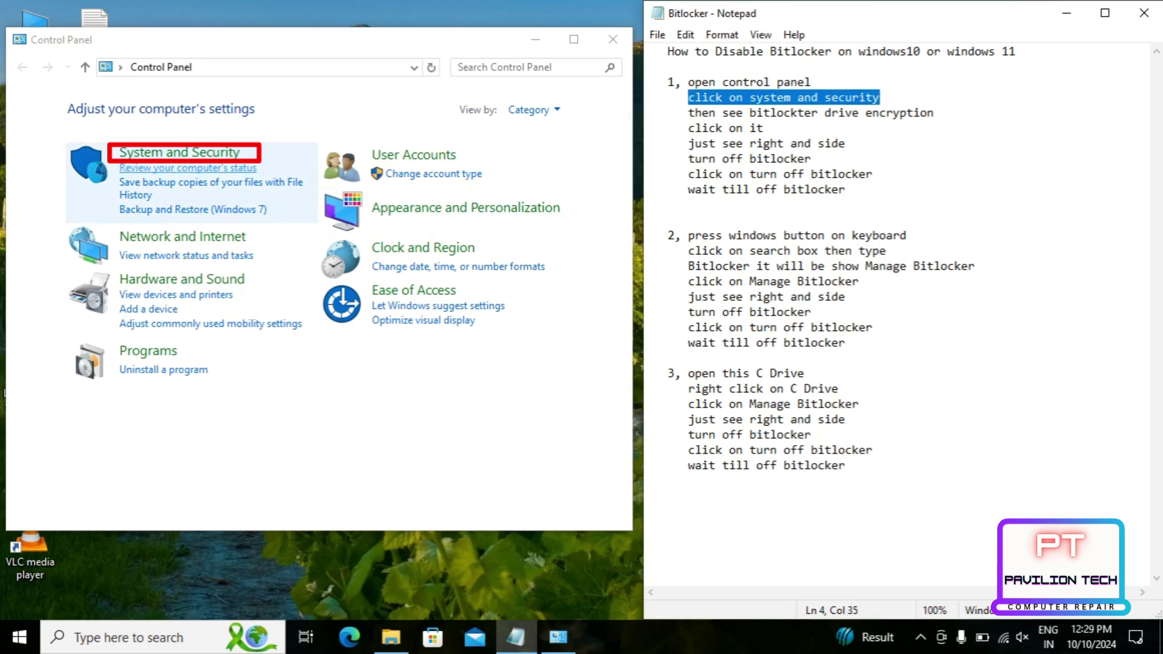
left_click(216, 153)
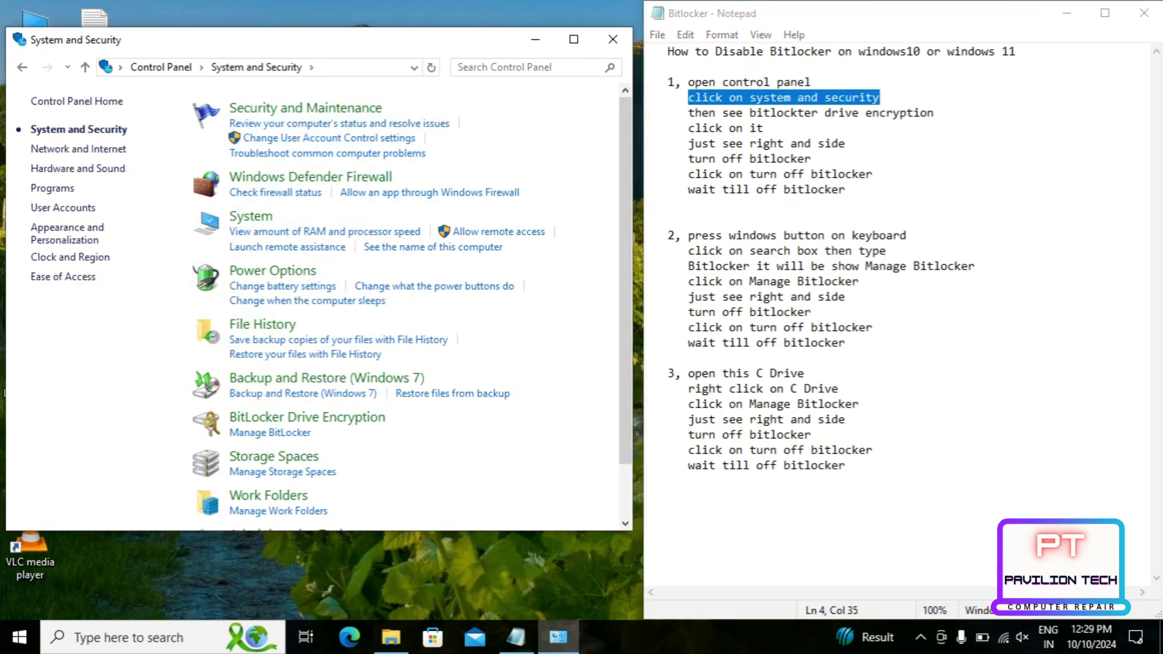
mouse_move(688, 113)
left_mouse_down()
mouse_move(764, 129)
mouse_move(818, 113)
mouse_move(935, 115)
mouse_move(764, 129)
left_mouse_up()
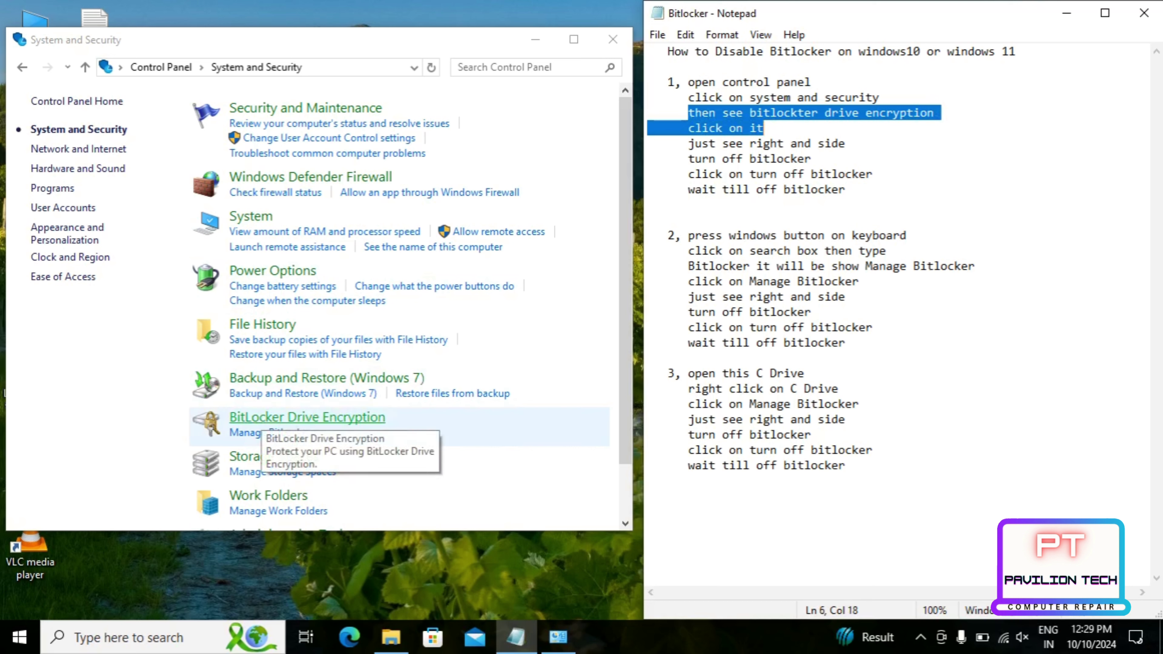
left_click(265, 418)
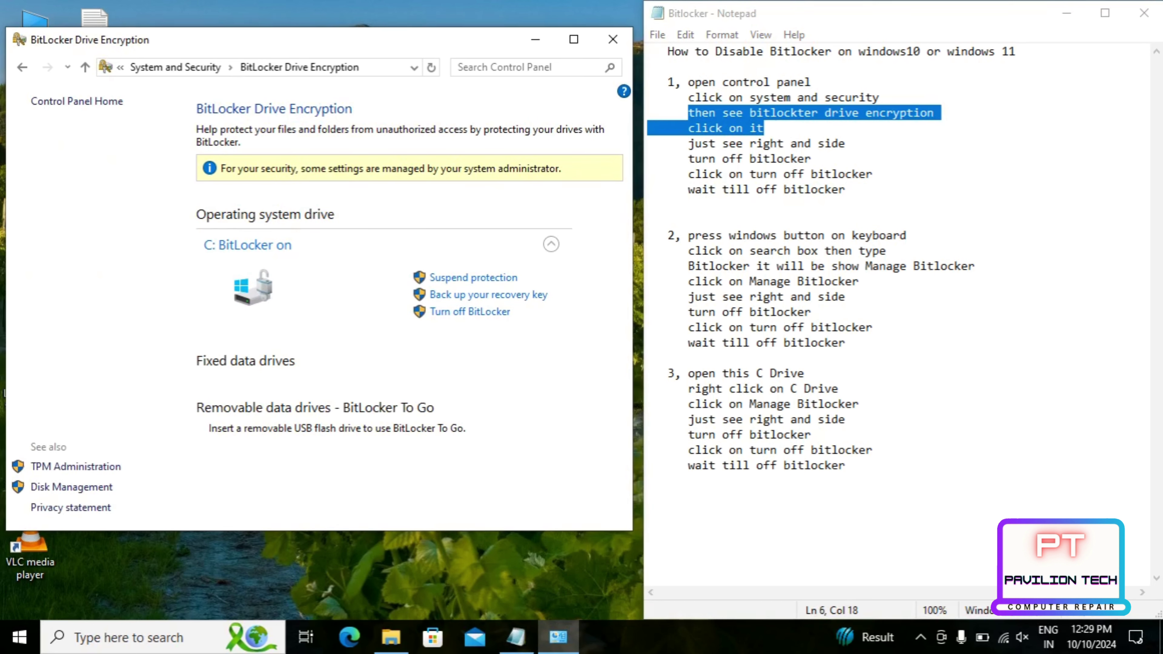
Highlight the first method's remaining turn-off instructions one by one in the note, and close the BitLocker Drive Encryption window
left_click_drag(688, 143, 846, 143)
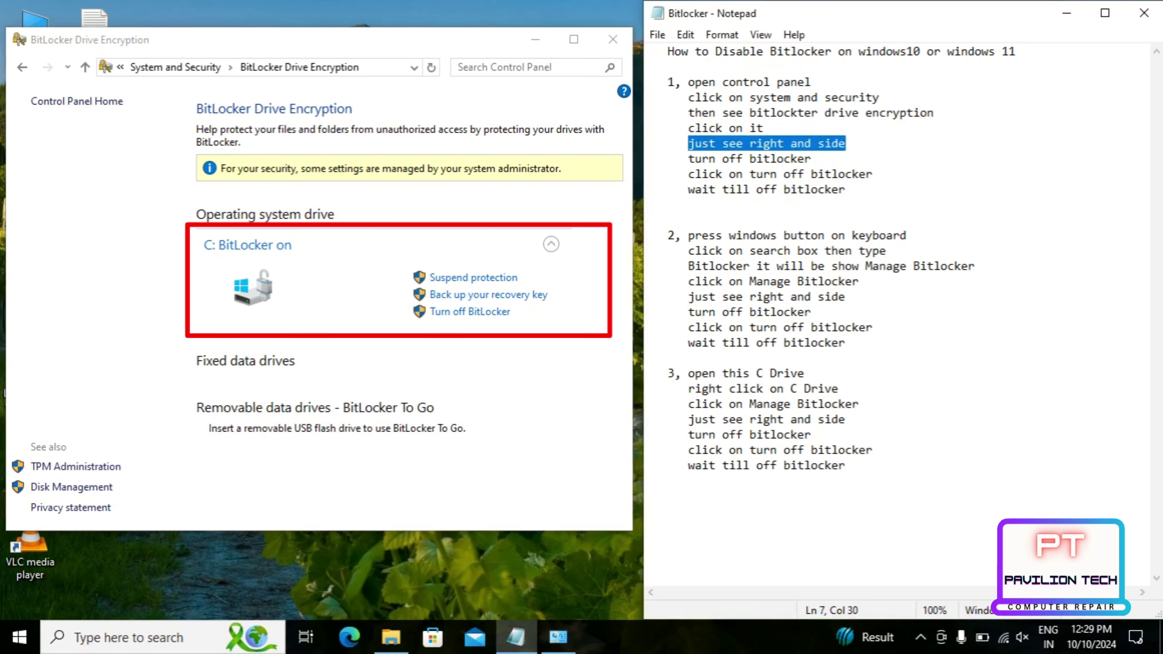
left_click_drag(682, 158, 805, 159)
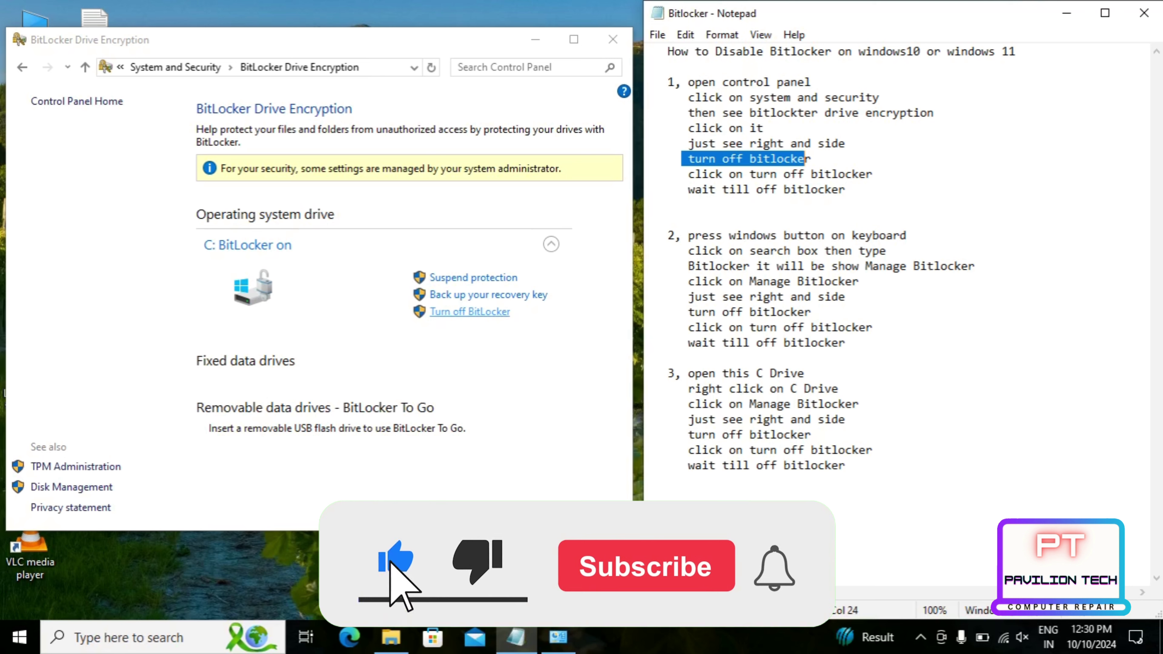
left_click_drag(688, 173, 866, 174)
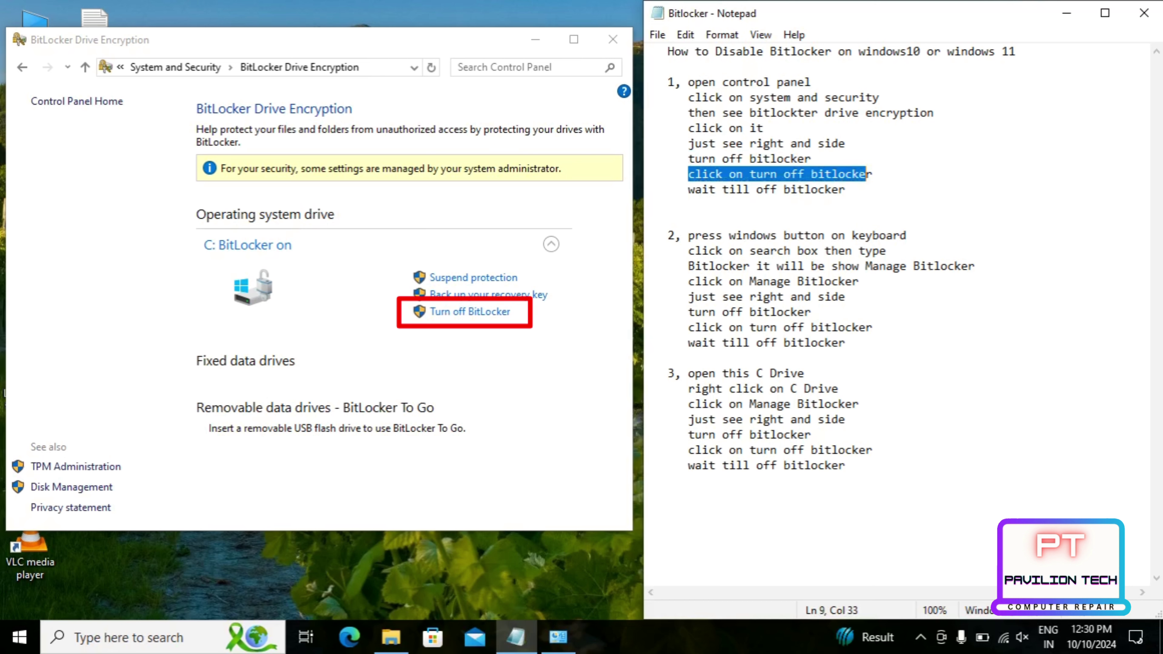
left_click_drag(688, 189, 845, 189)
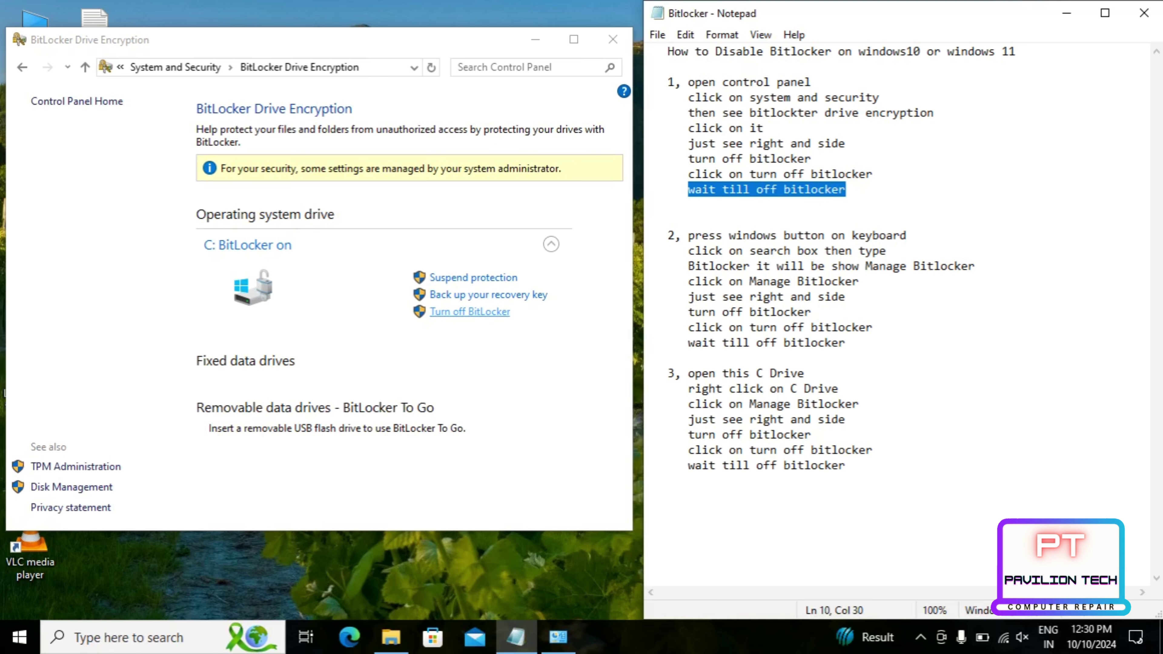
left_click(613, 39)
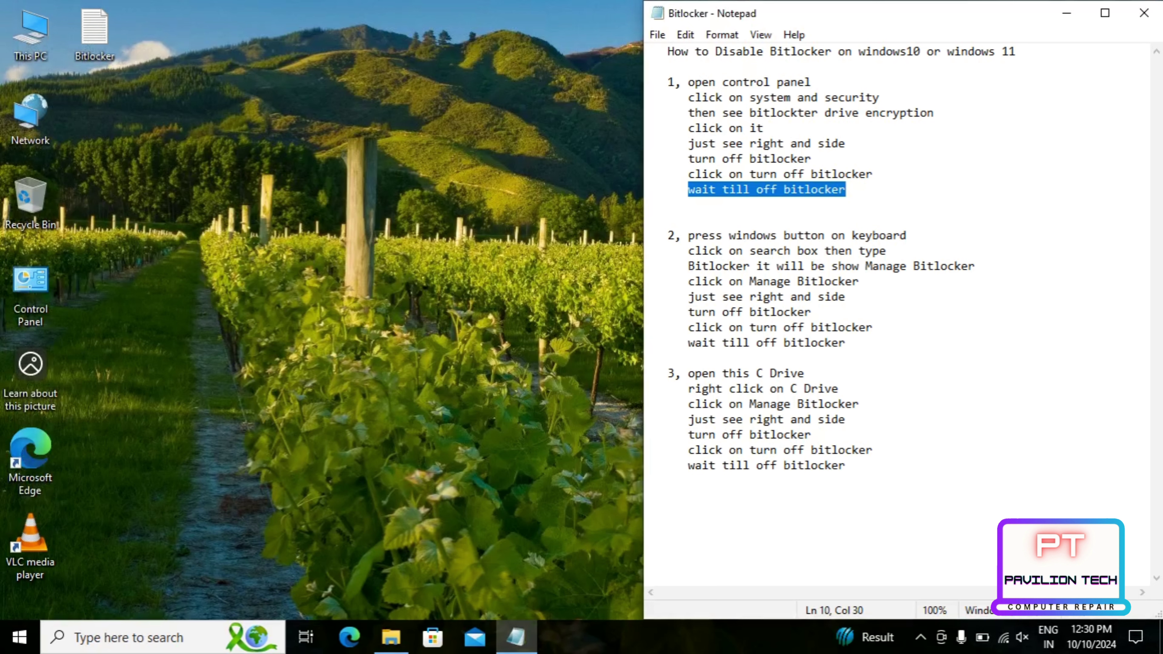
Follow the note's second method by searching Windows for "bit" and opening Manage BitLocker
left_click_drag(668, 235, 913, 235)
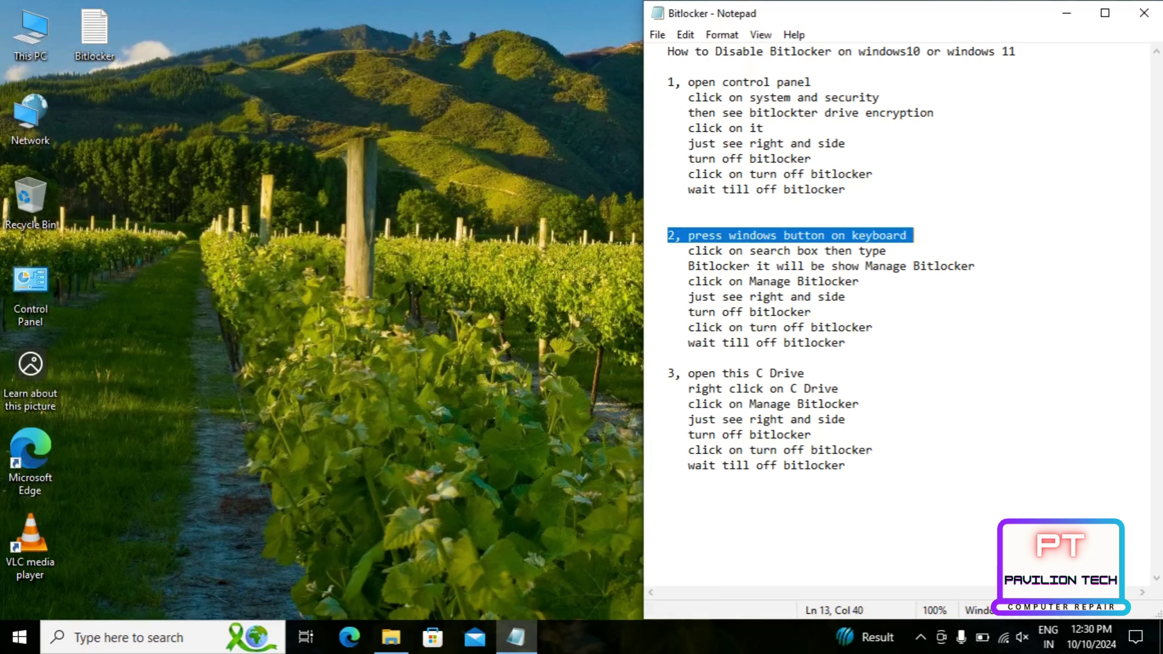
key("super")
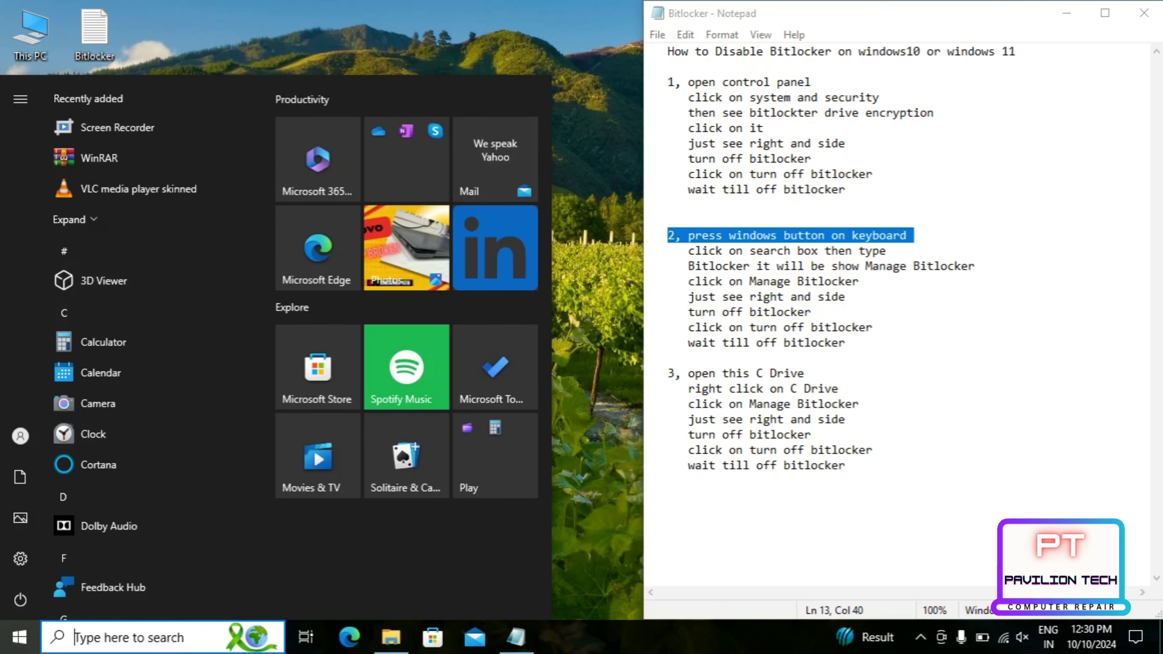
left_click(133, 637)
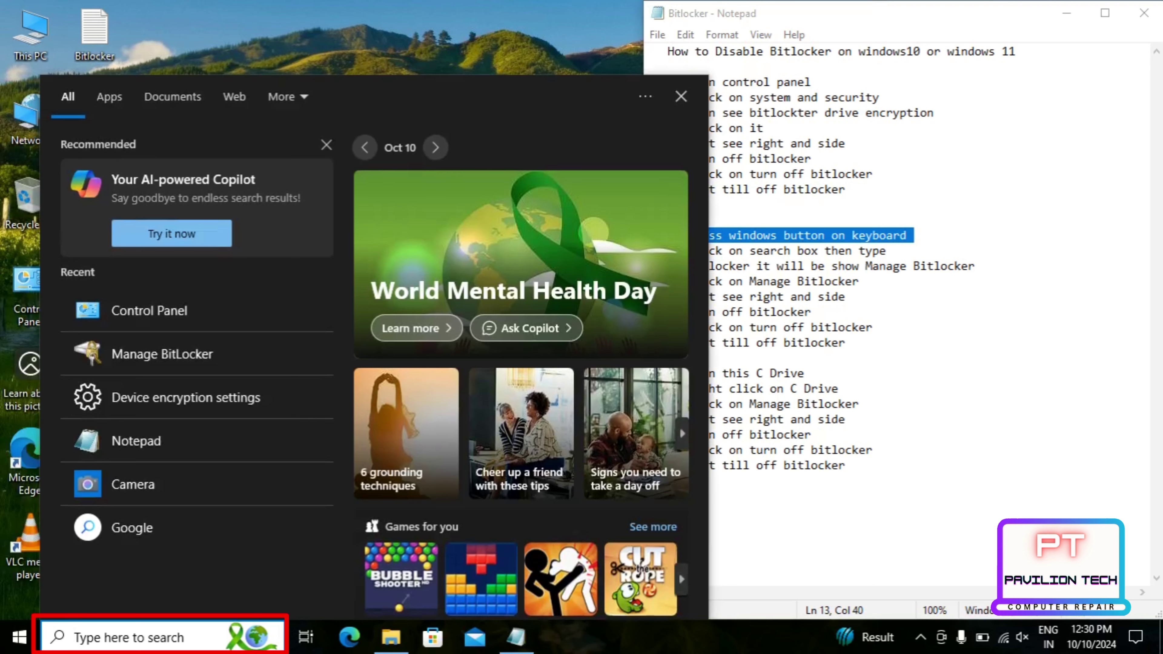
type("bit")
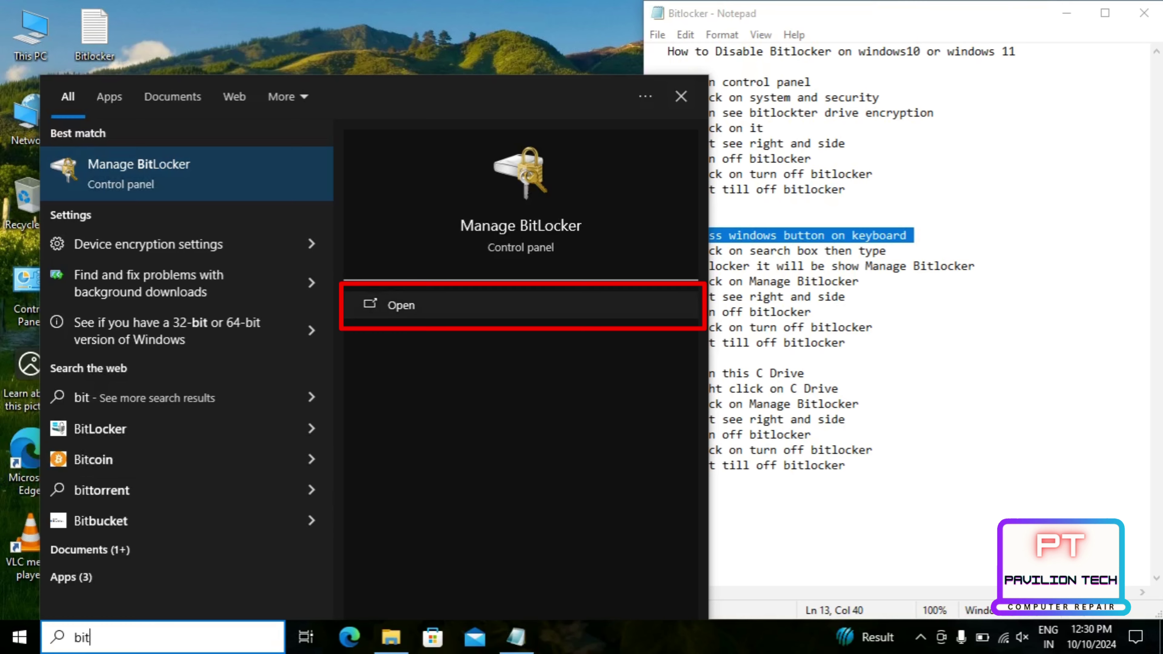
left_click(401, 305)
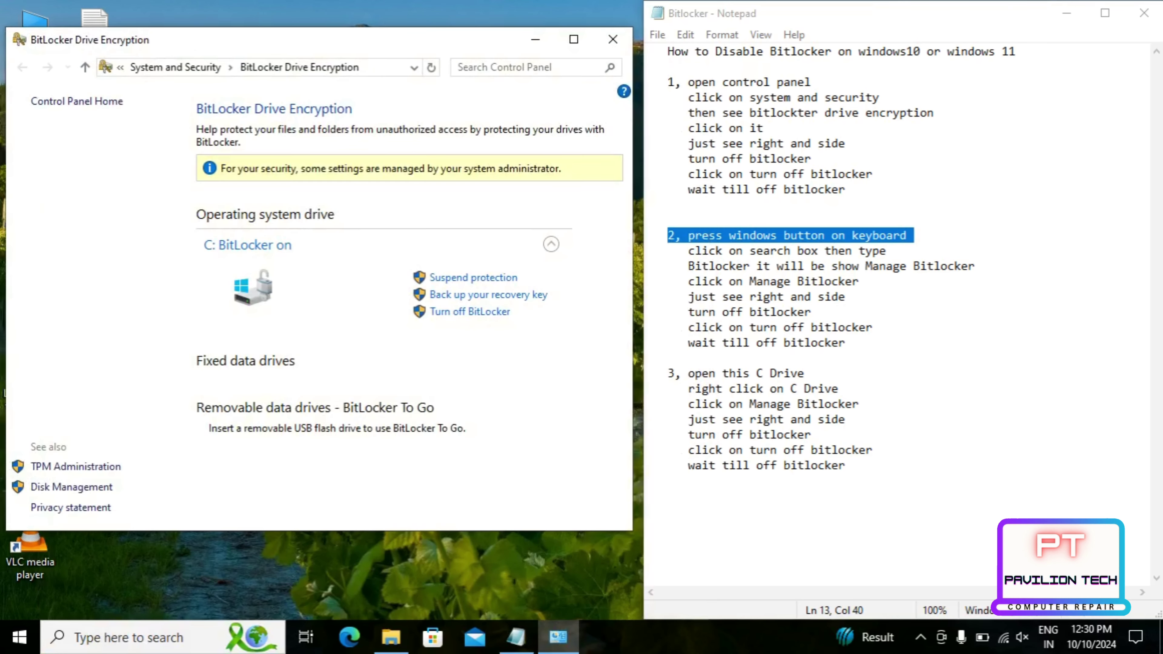
Highlight the second method's Manage Bitlocker and turn-off instructions in the note, and close the BitLocker Drive Encryption window
left_click_drag(689, 267, 859, 281)
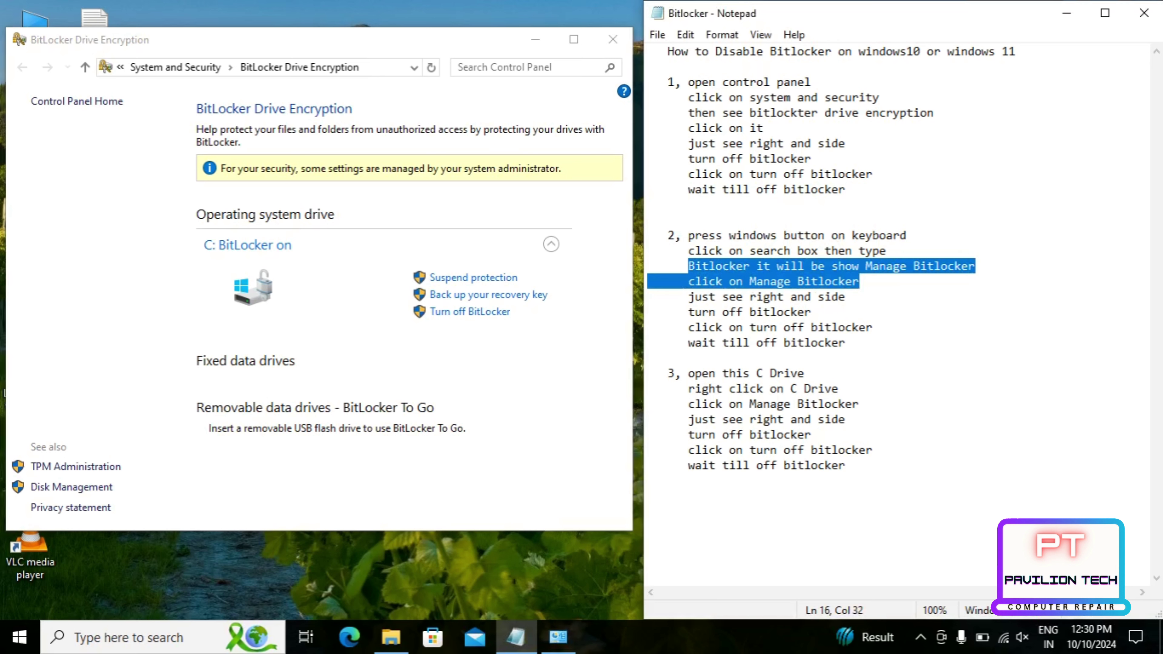
left_click_drag(688, 282, 852, 297)
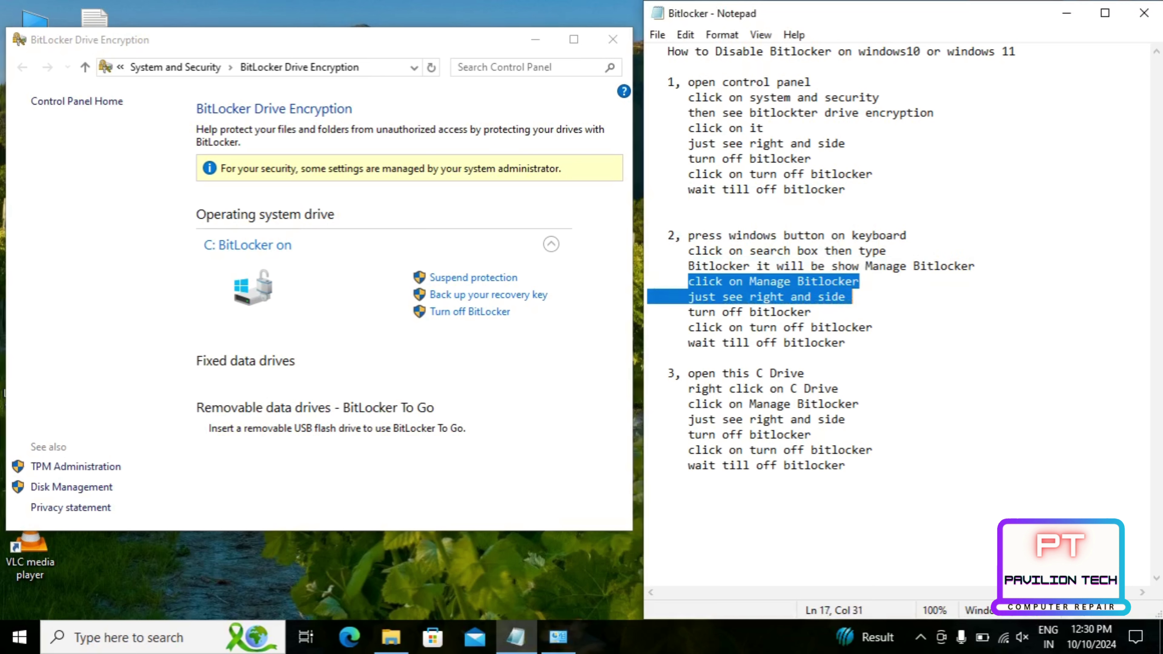
left_click(854, 297)
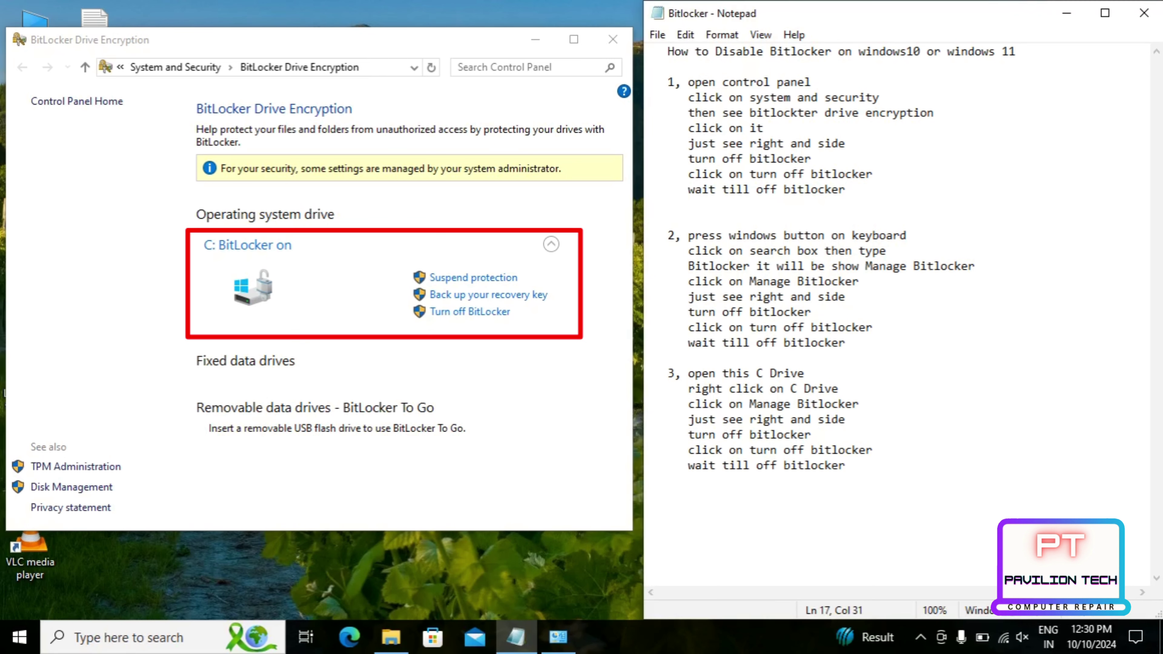
left_click_drag(688, 327, 865, 328)
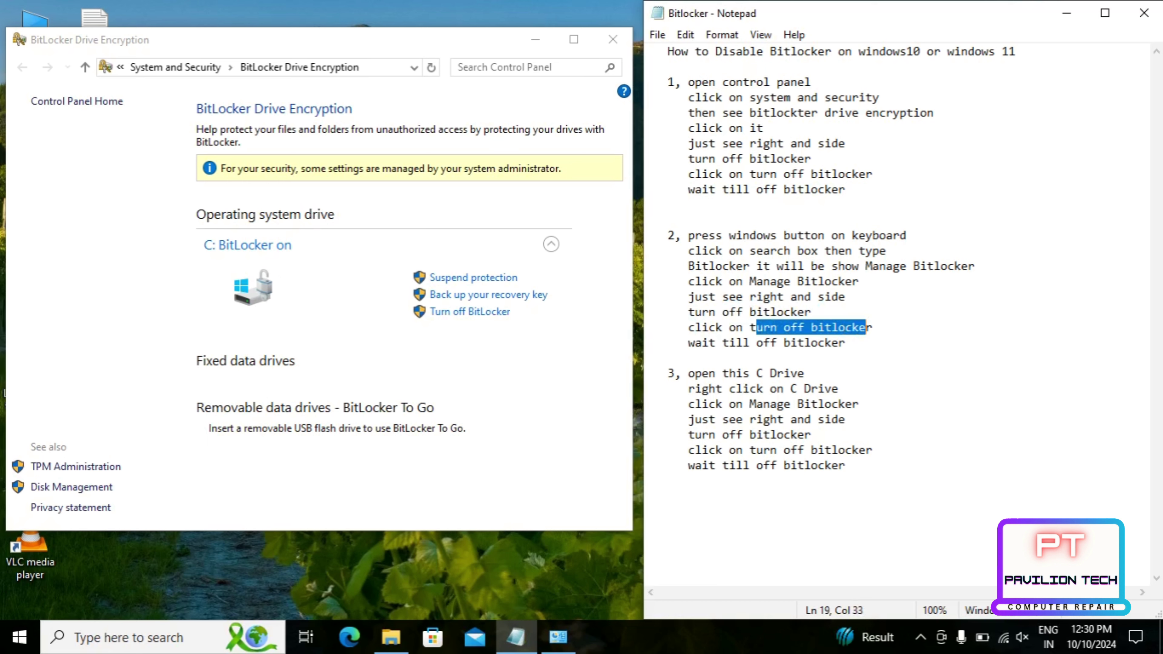
left_click(845, 342)
left_click_drag(682, 342, 846, 342)
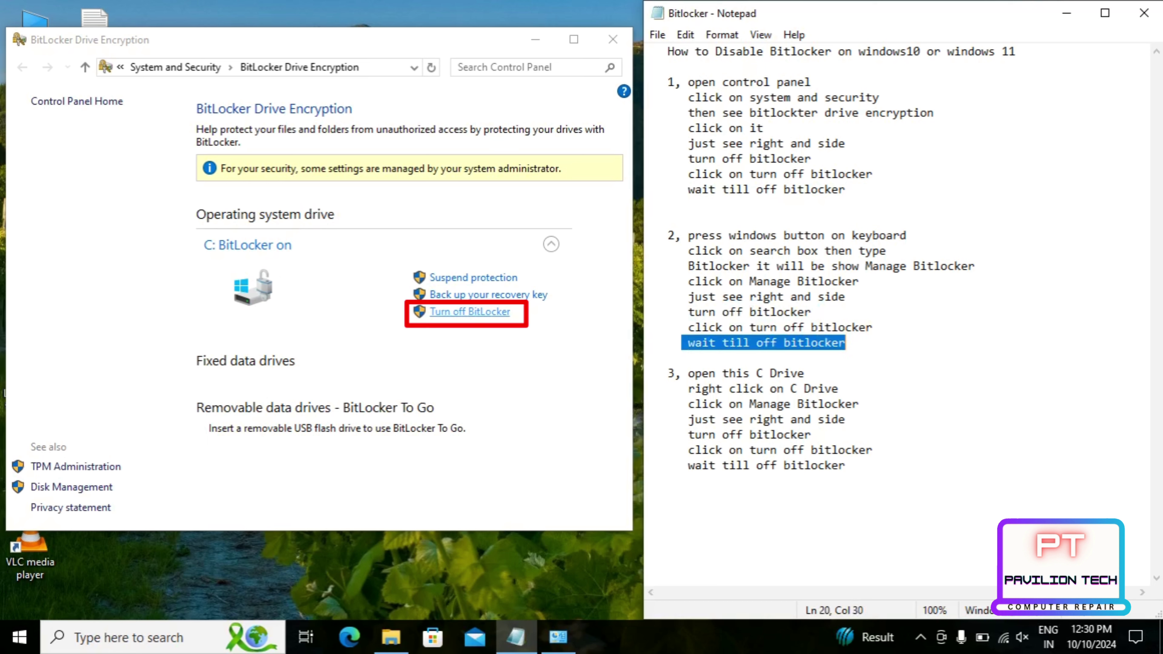
left_click(612, 39)
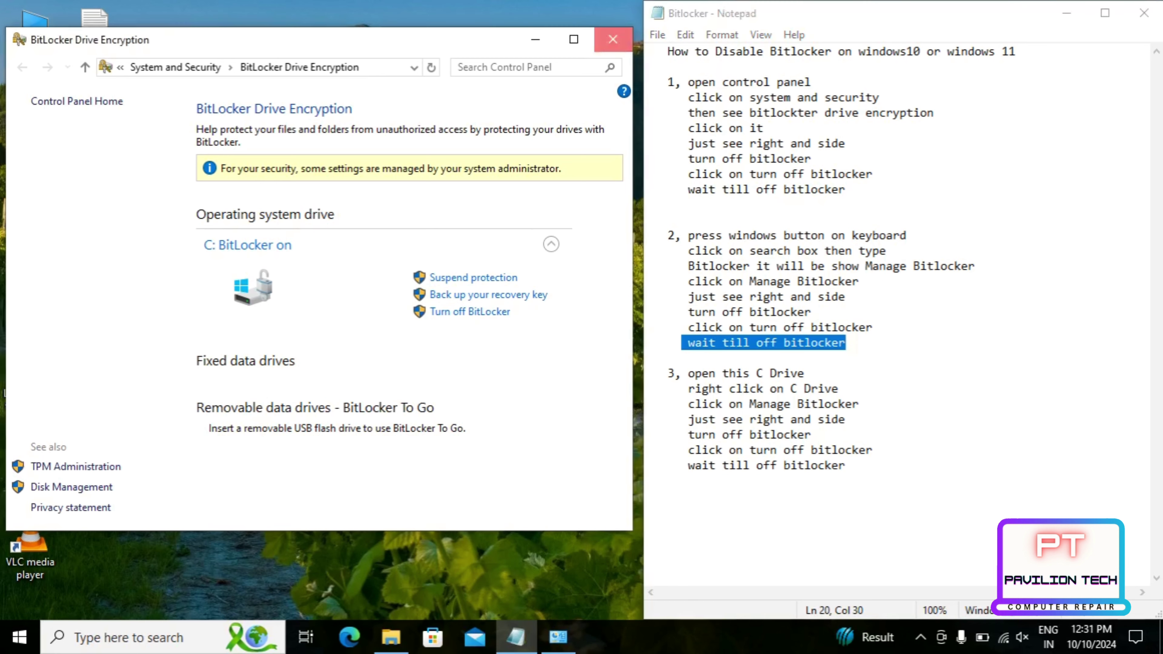
Follow the note's third method by opening This PC and choosing Manage BitLocker for Local Disk (C:)
left_click(750, 466)
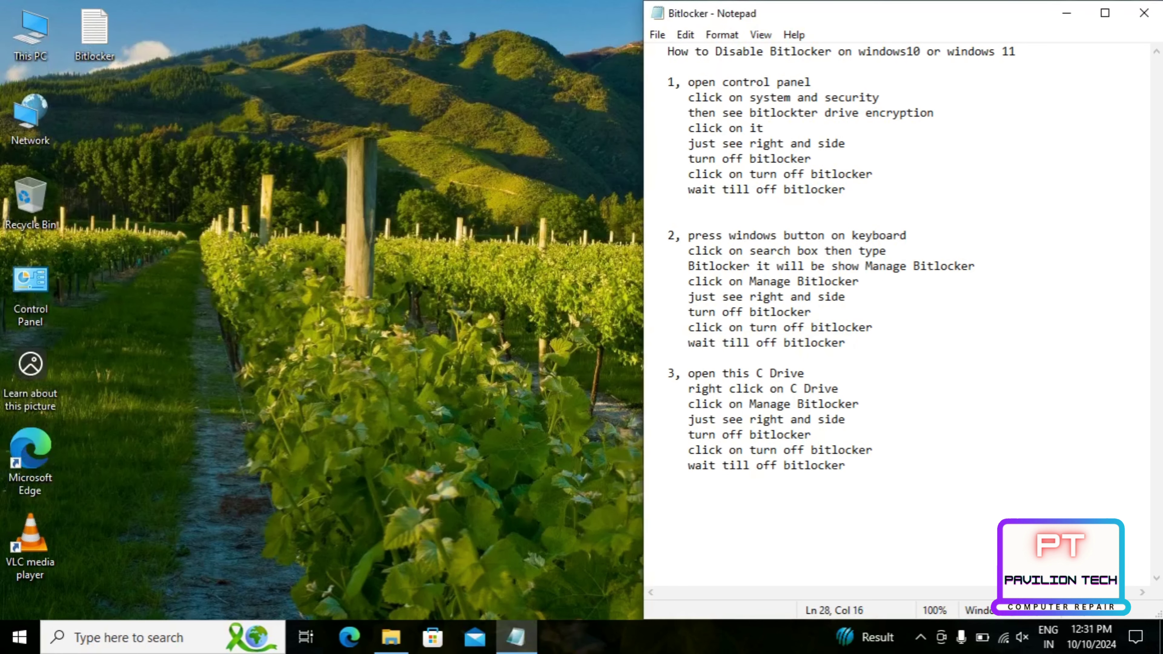
left_click_drag(689, 374, 810, 373)
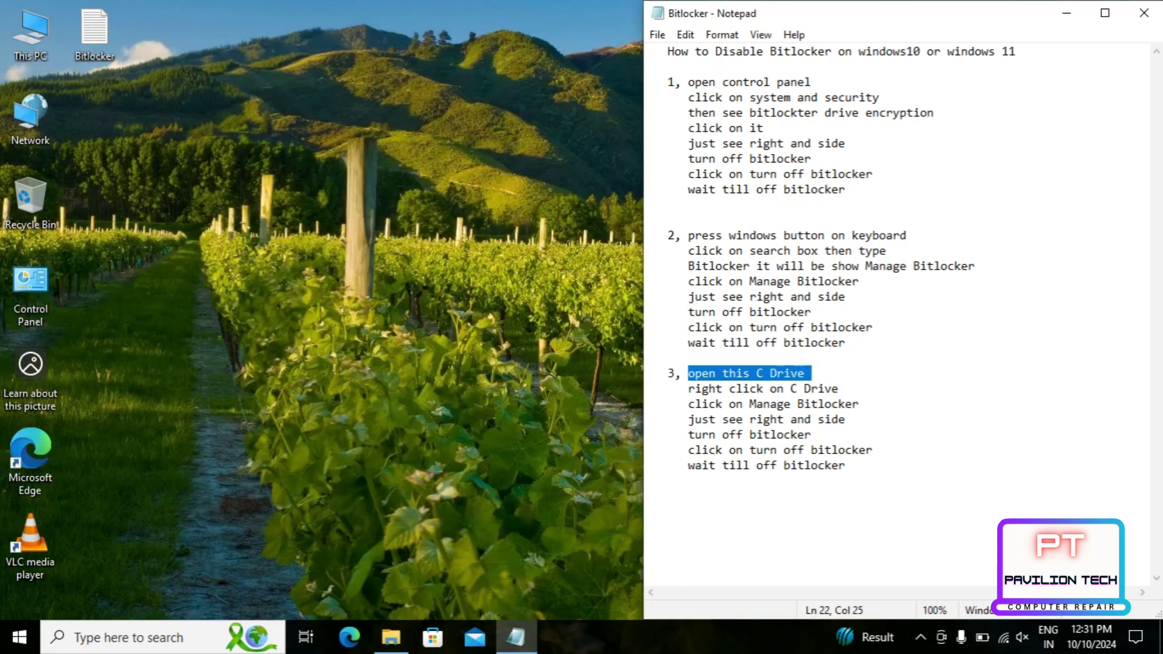
double_click(30, 32)
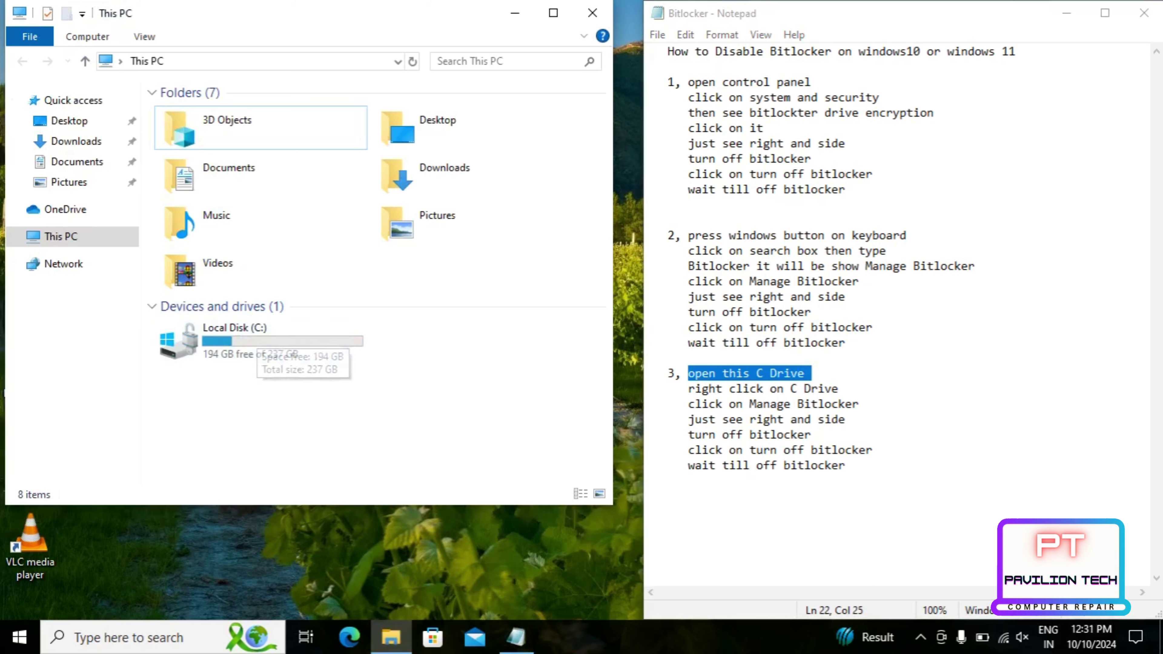
left_click_drag(683, 389, 838, 388)
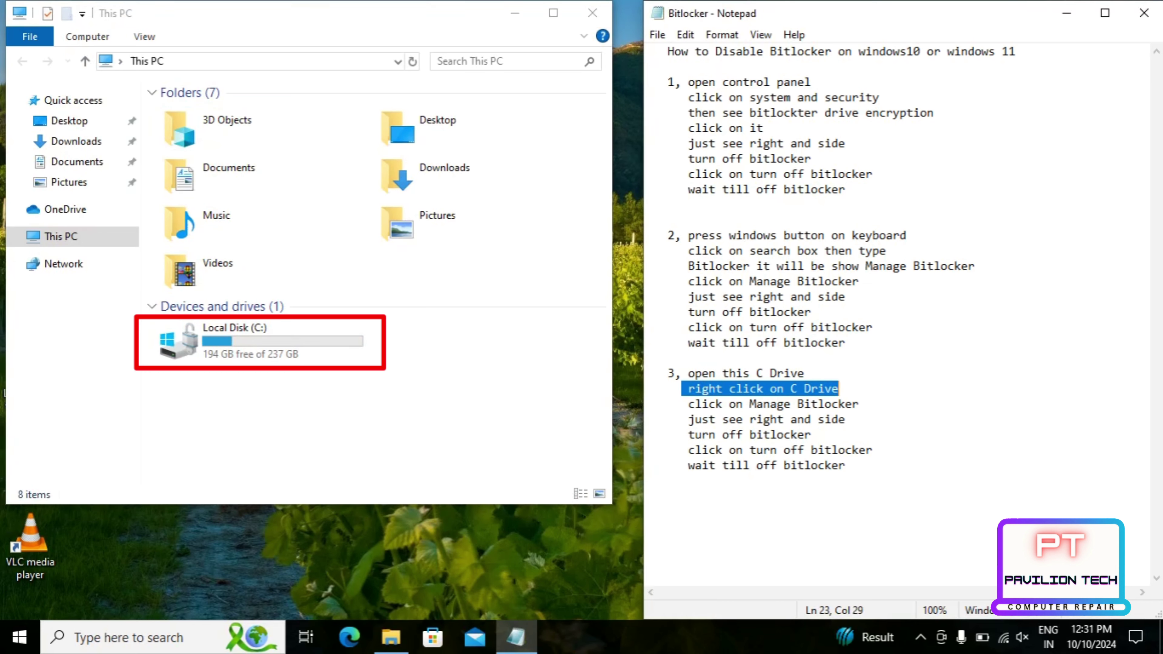
right_click(274, 341)
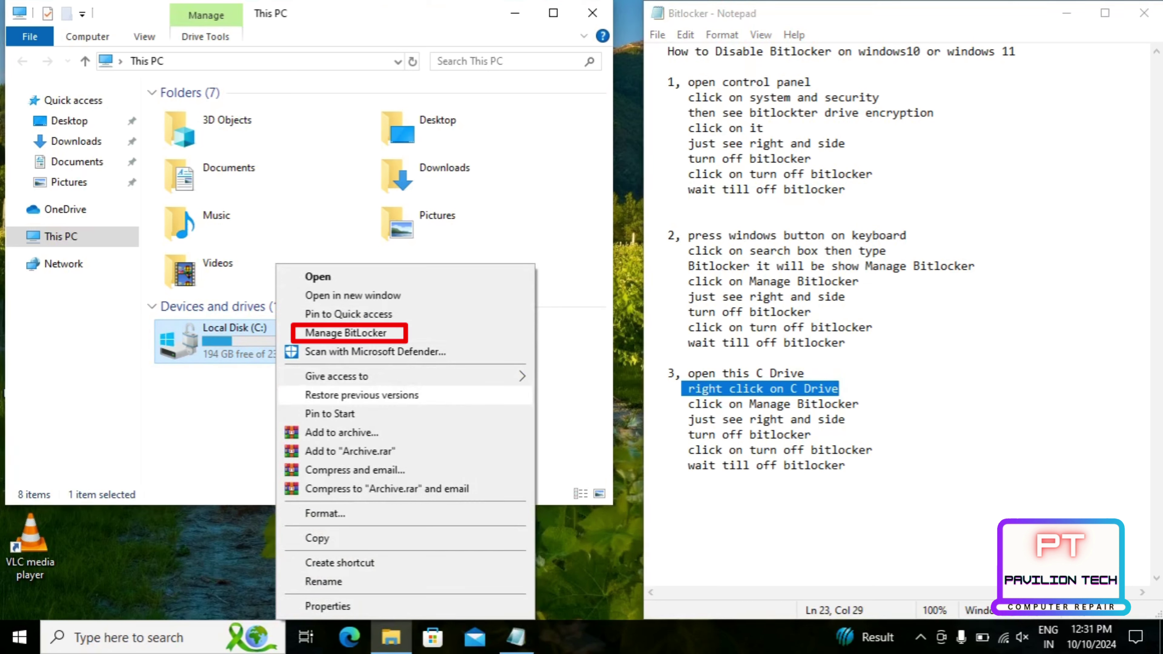
left_click(346, 333)
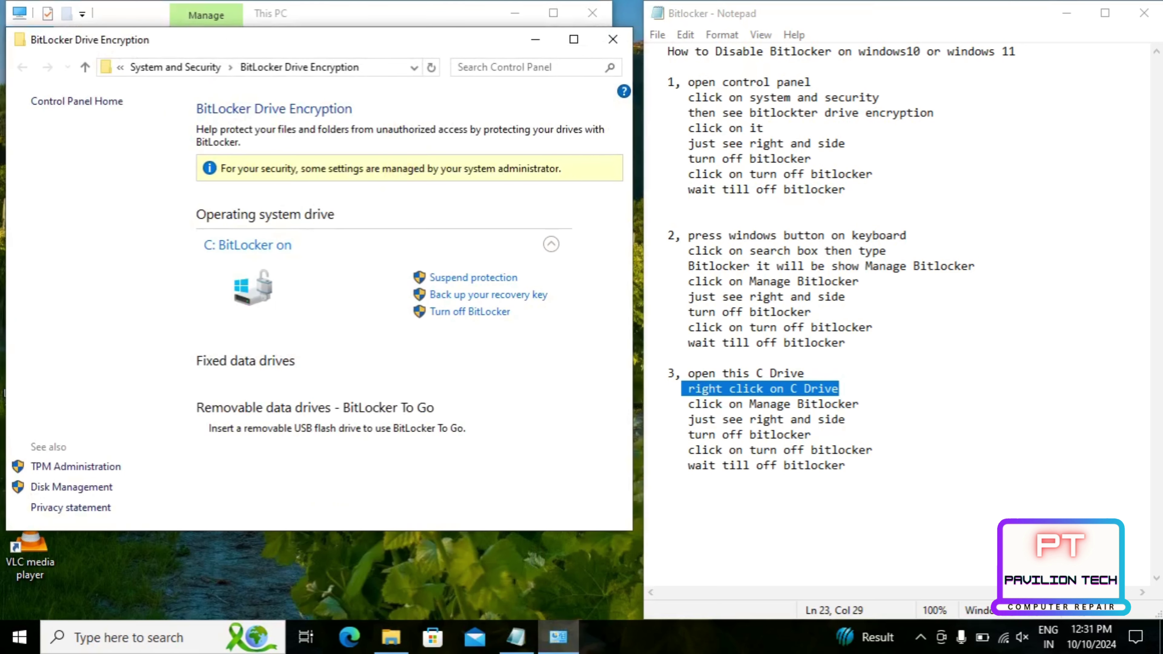
Highlight the third method's remaining instructions in the note, from "just see right and side" to "wait till off bitlocker"
left_click_drag(682, 420, 852, 419)
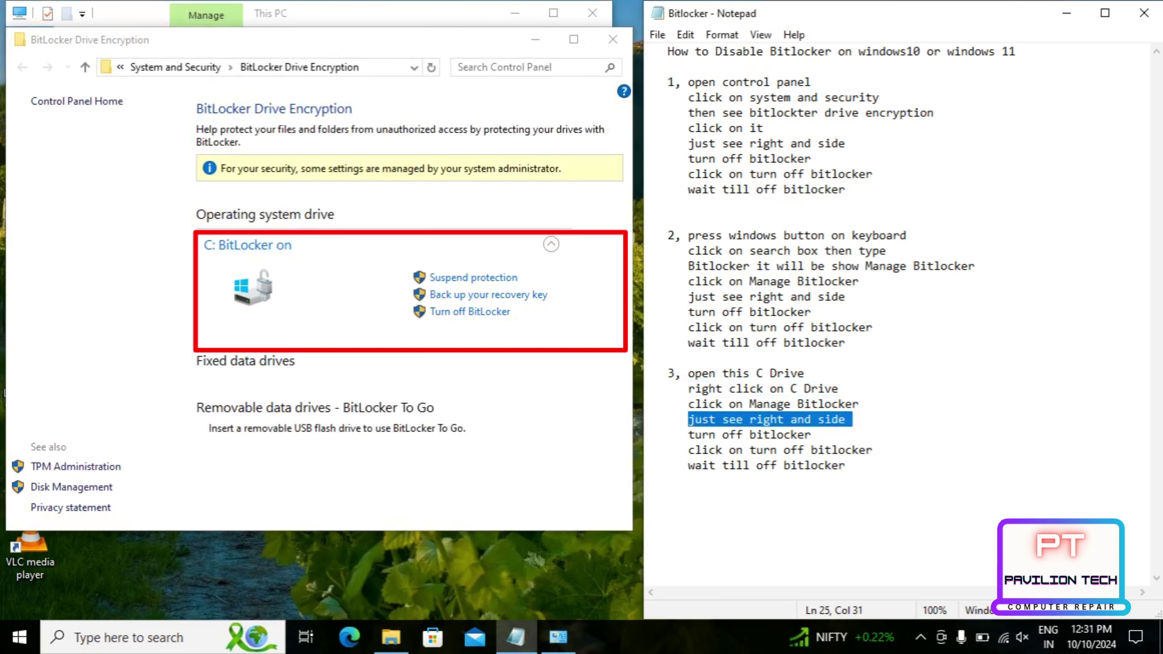
left_click_drag(683, 434, 818, 435)
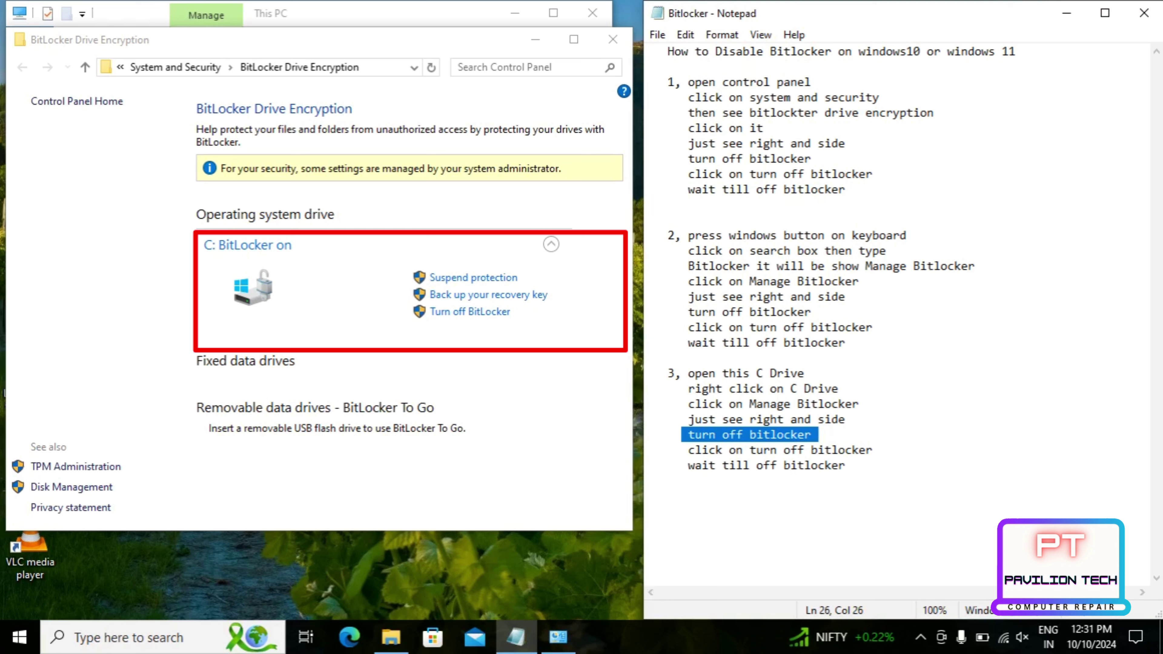
left_click_drag(688, 450, 858, 465)
left_click(859, 466)
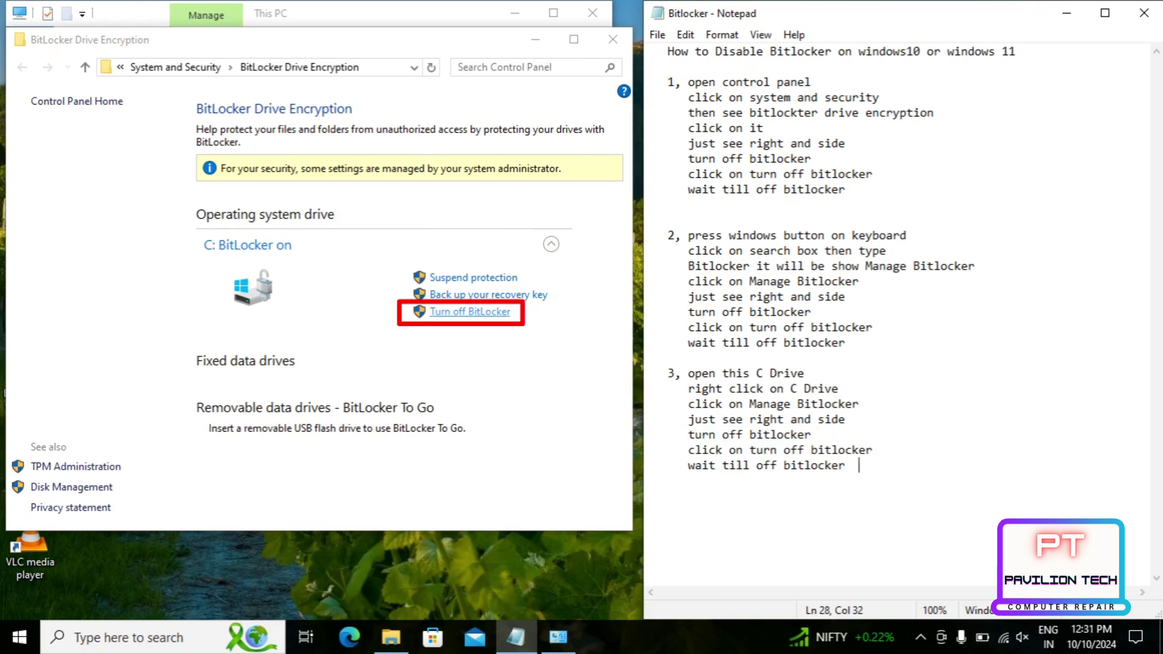
Turn off BitLocker for drive C:, confirm the decryption, and close the BitLocker Drive Encryption window
left_click(470, 311)
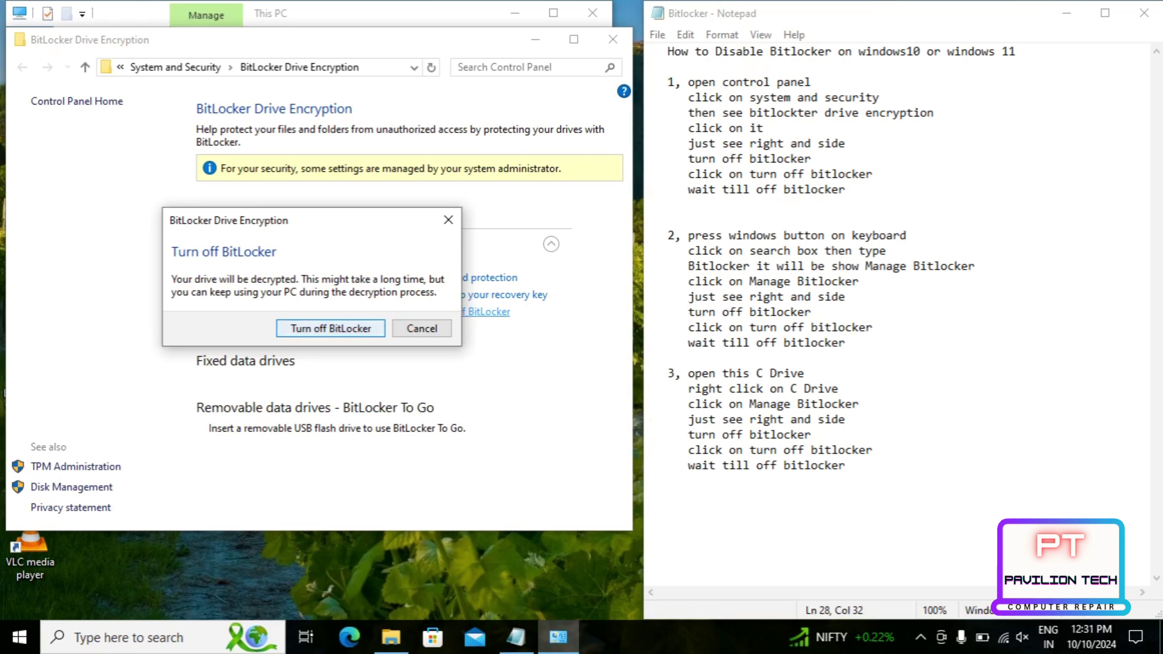
left_click(331, 329)
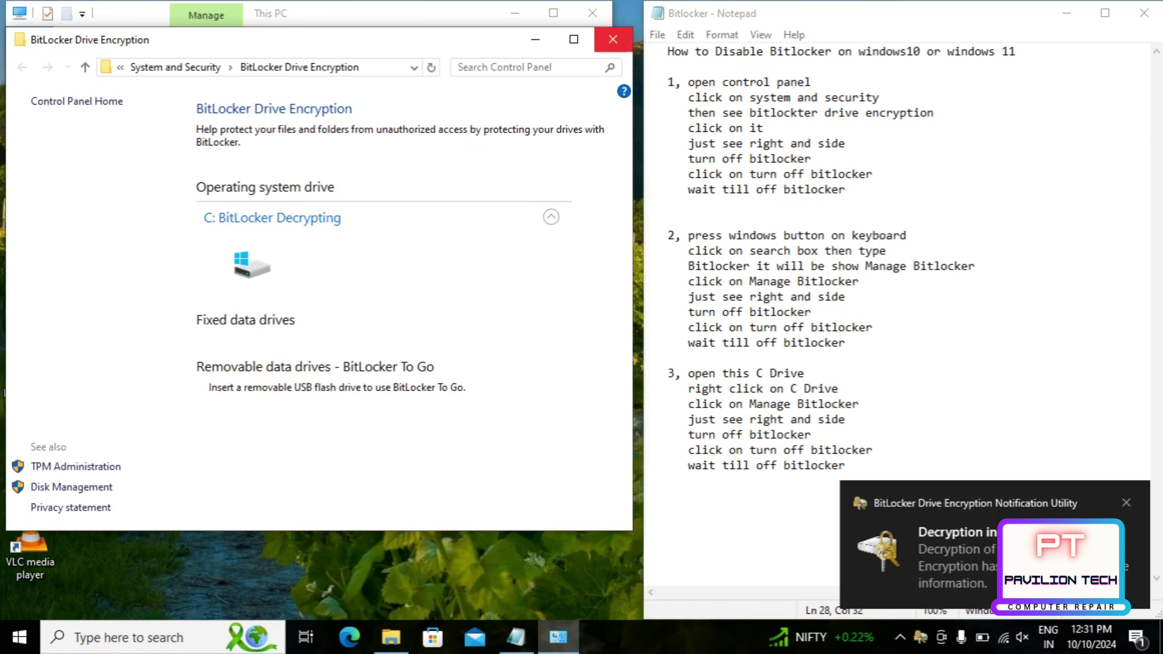
left_click(613, 40)
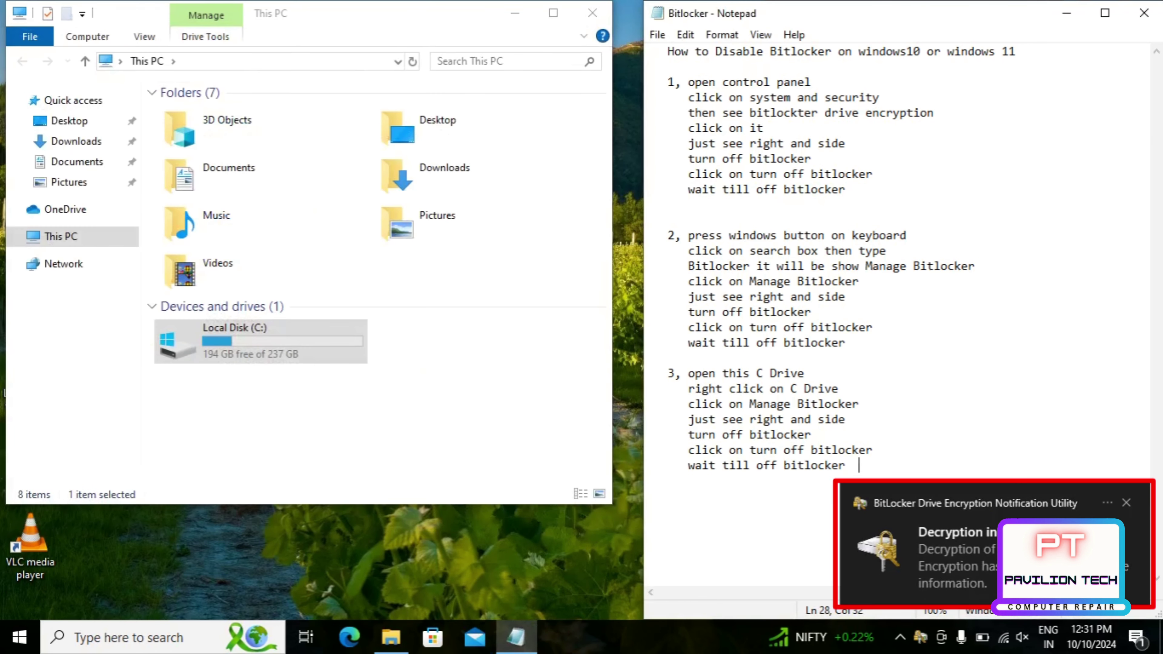